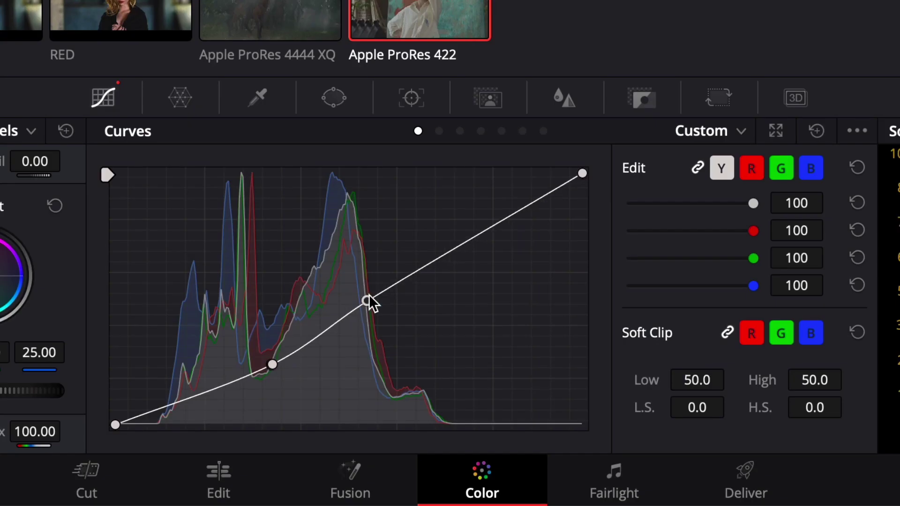
# Step: Lift highlights with a Custom Curves point, then shift the painting's teal toward green and back toward blue in Cinema Grade
pyautogui.moveTo(369, 294); pyautogui.dragTo(381, 244)
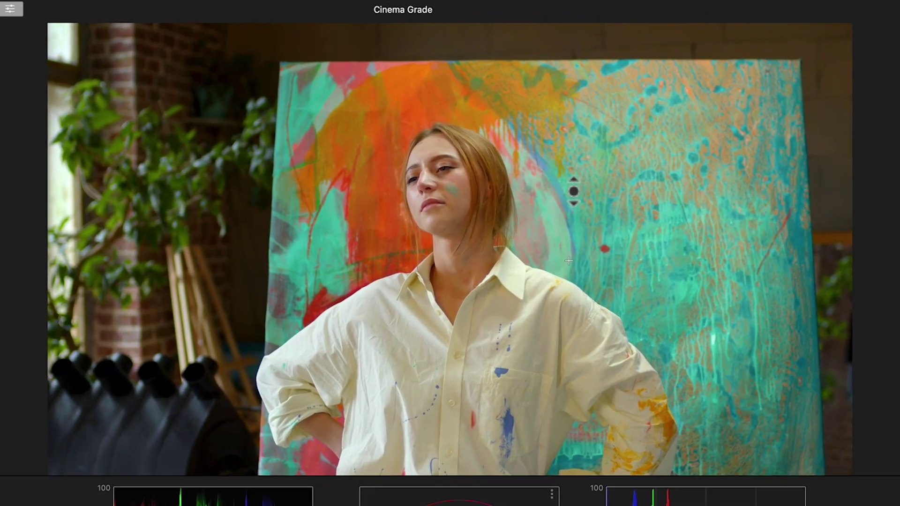
pyautogui.moveTo(568, 261); pyautogui.dragTo(576, 168)
pyautogui.moveTo(569, 261); pyautogui.dragTo(569, 319)
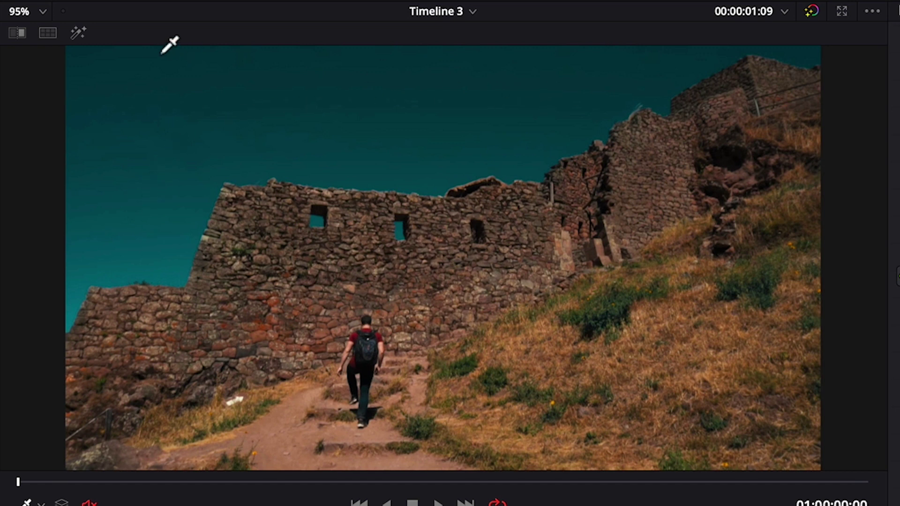
# Step: Apply Deband to node 01 with Edge Threshold 0.028, Radius 4 and Post Refine 0.072
pyautogui.click(77, 33)
pyautogui.click(78, 33)
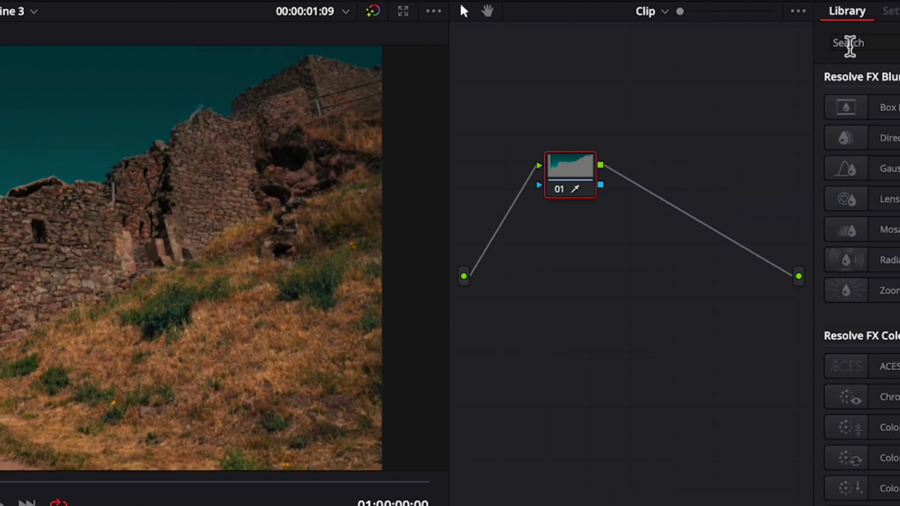
pyautogui.click(850, 44)
pyautogui.write('deband')
pyautogui.moveTo(610, 108); pyautogui.dragTo(341, 180)
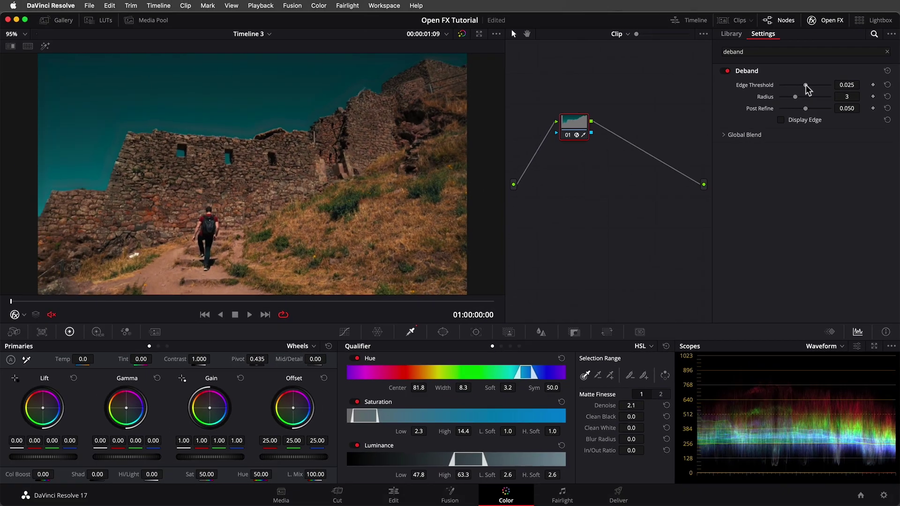
pyautogui.moveTo(746, 99); pyautogui.dragTo(765, 113)
pyautogui.moveTo(764, 146); pyautogui.dragTo(776, 147)
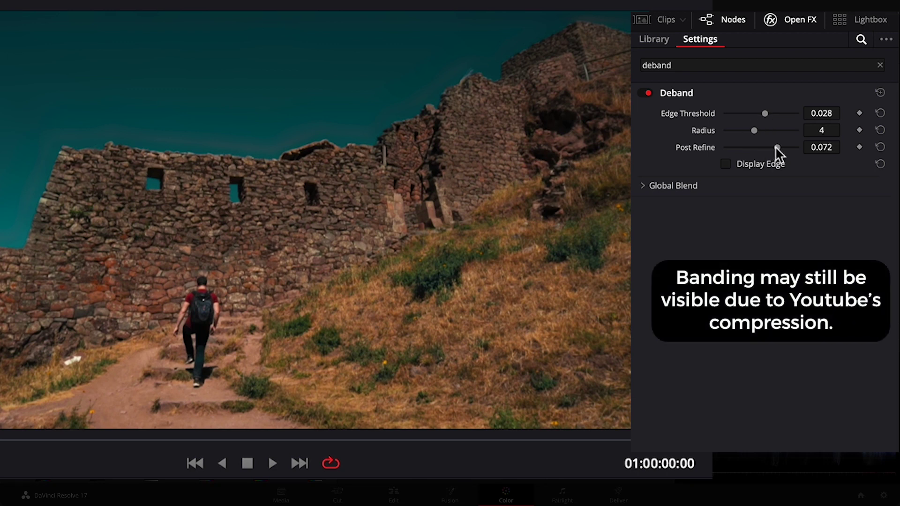
pyautogui.click(643, 185)
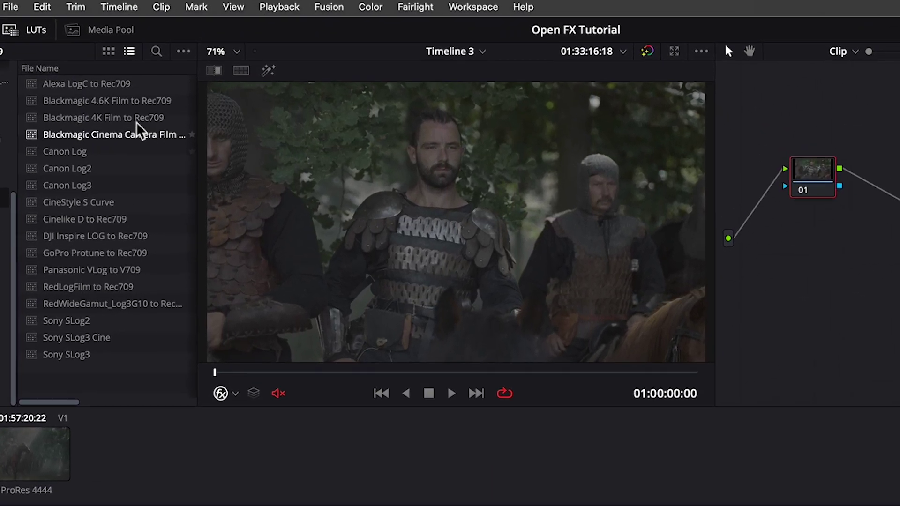
# Step: Try the Alexa LogC to Rec709 LUT, then reset node 01's grade to remove it
pyautogui.doubleClick(45, 86)
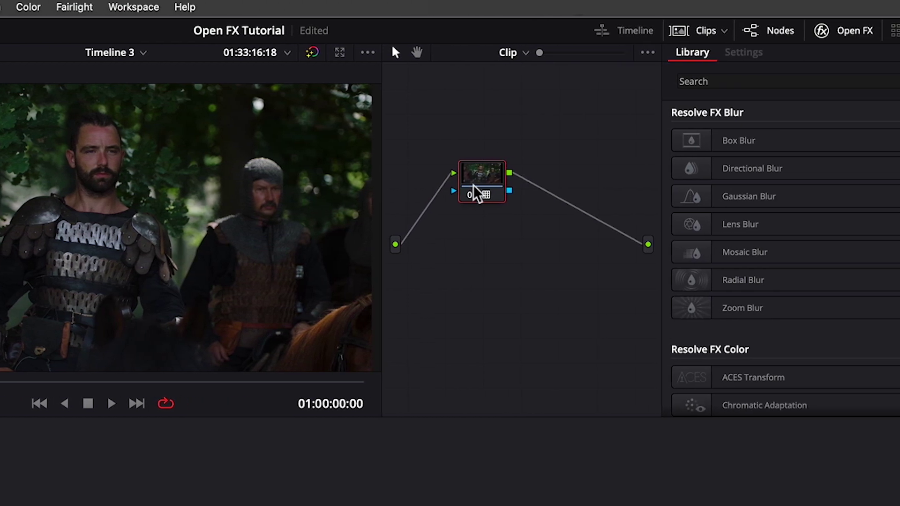
pyautogui.rightClick(823, 190)
pyautogui.click(434, 200)
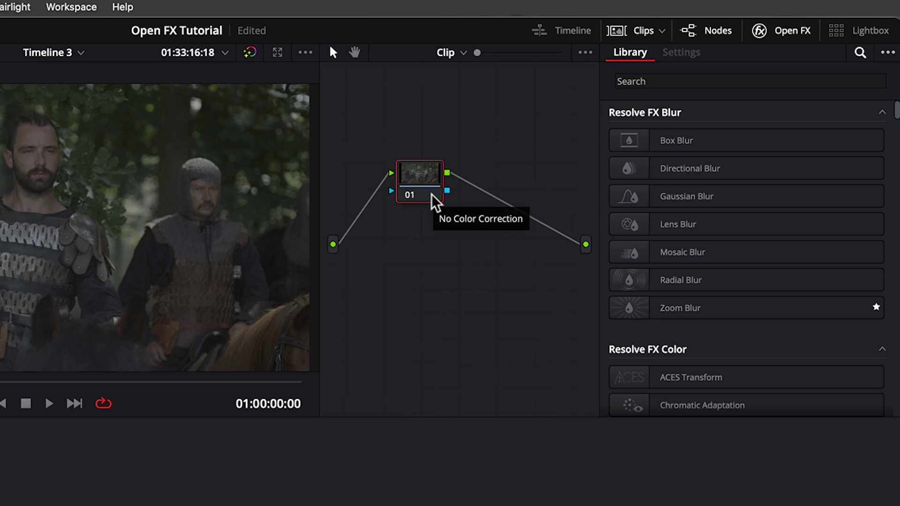
# Step: Apply Color Space Transform to node 01 with ARRI Alexa input colour space and ARRI LogC gamma
pyautogui.click(647, 82)
pyautogui.write('color space')
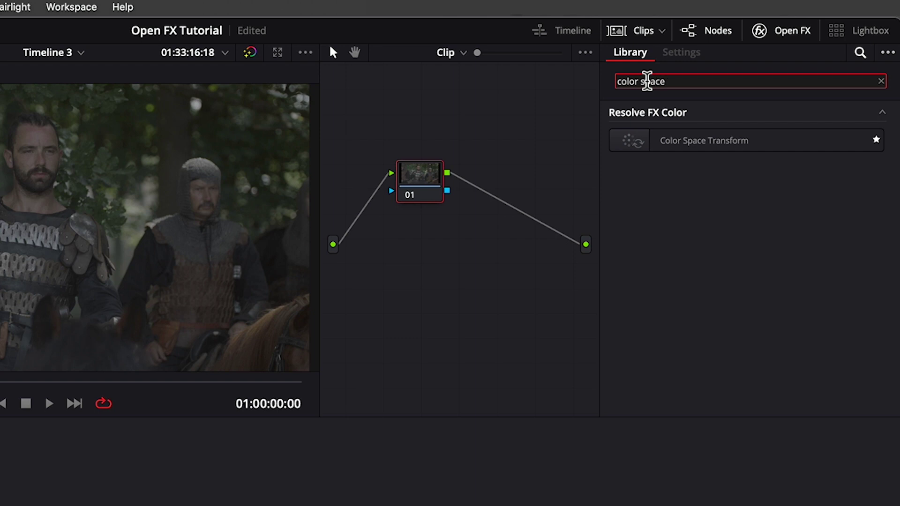
pyautogui.moveTo(629, 142); pyautogui.dragTo(421, 196)
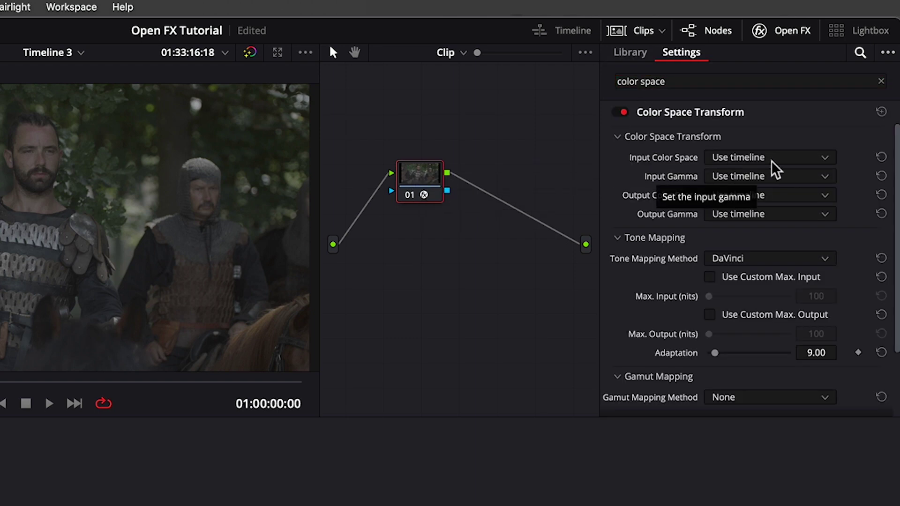
pyautogui.click(825, 161)
pyautogui.click(808, 229)
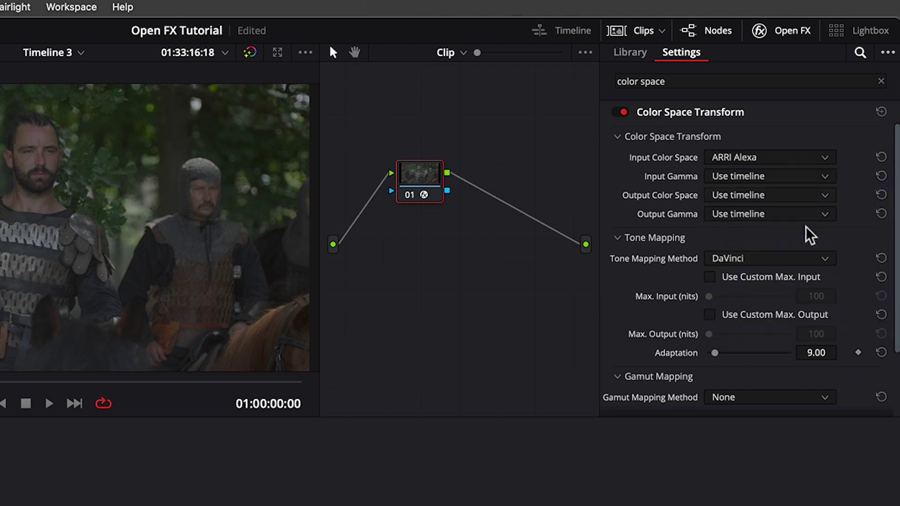
pyautogui.click(828, 178)
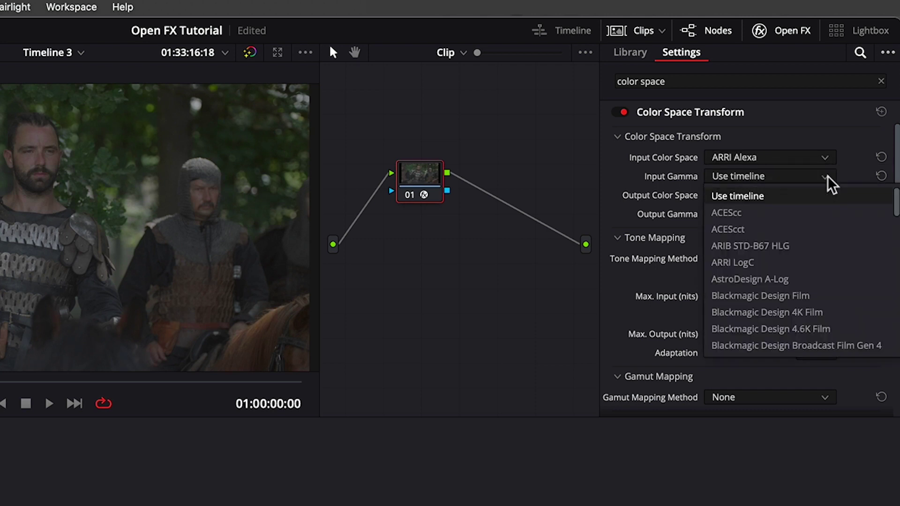
pyautogui.click(782, 264)
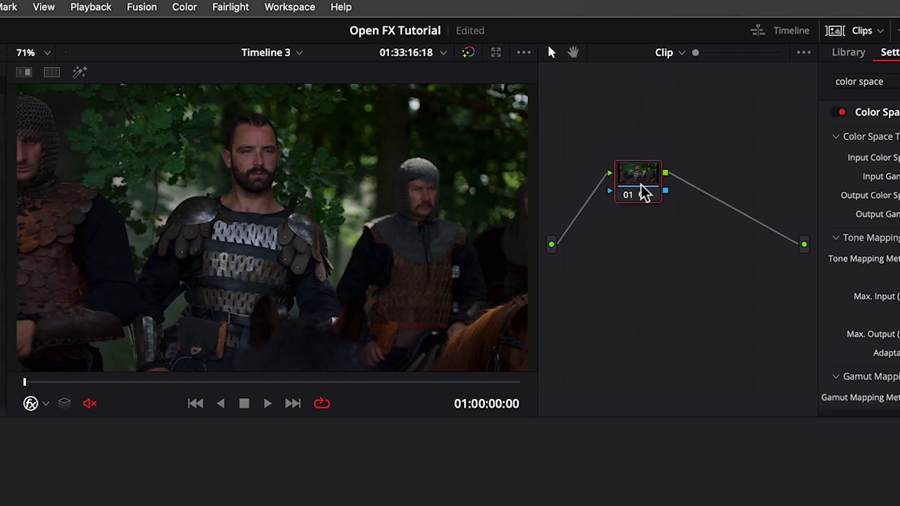
# Step: Add a serial node before the Color Space Transform and arrange the nodes in a row
pyautogui.rightClick(647, 196)
pyautogui.moveTo(671, 258)
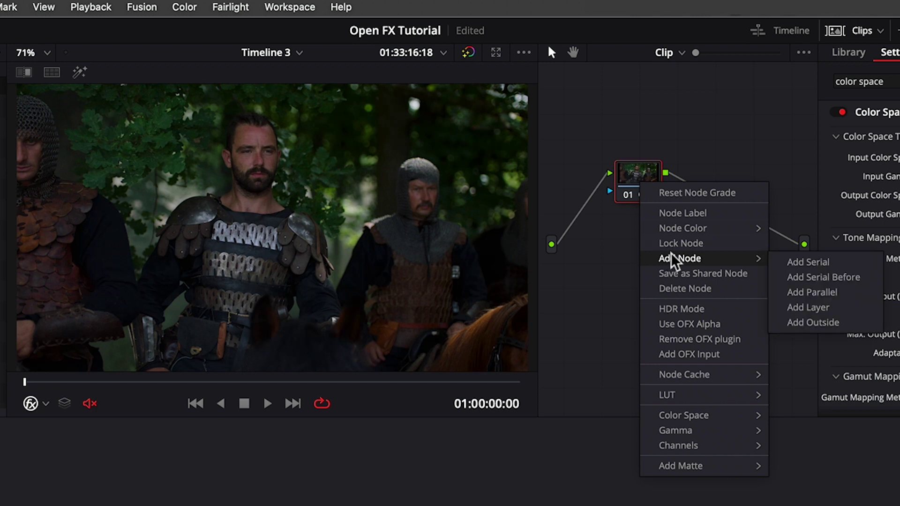
pyautogui.click(811, 278)
pyautogui.moveTo(649, 191); pyautogui.dragTo(709, 202)
pyautogui.moveTo(639, 237); pyautogui.dragTo(612, 197)
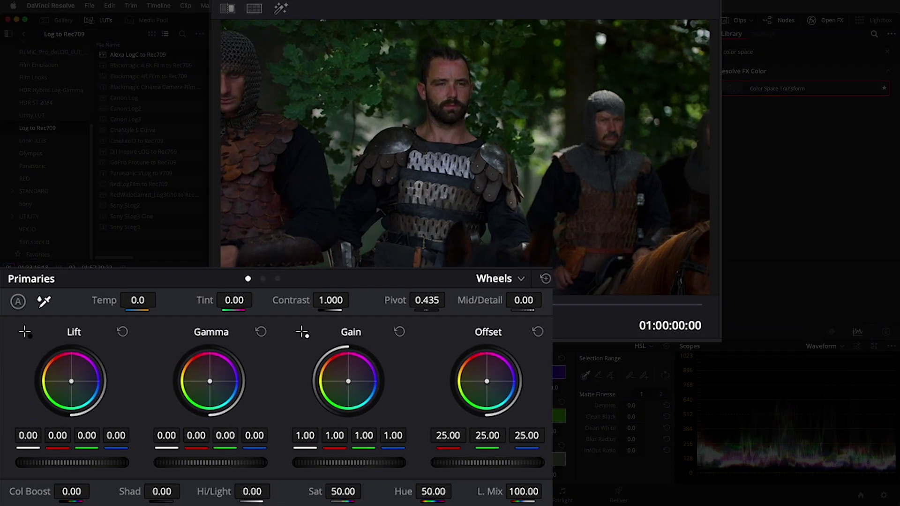
# Step: Brighten with Gain 1.15 and deepen shadows with Lift -0.02, then select the horse clip
pyautogui.moveTo(349, 463); pyautogui.dragTo(371, 463)
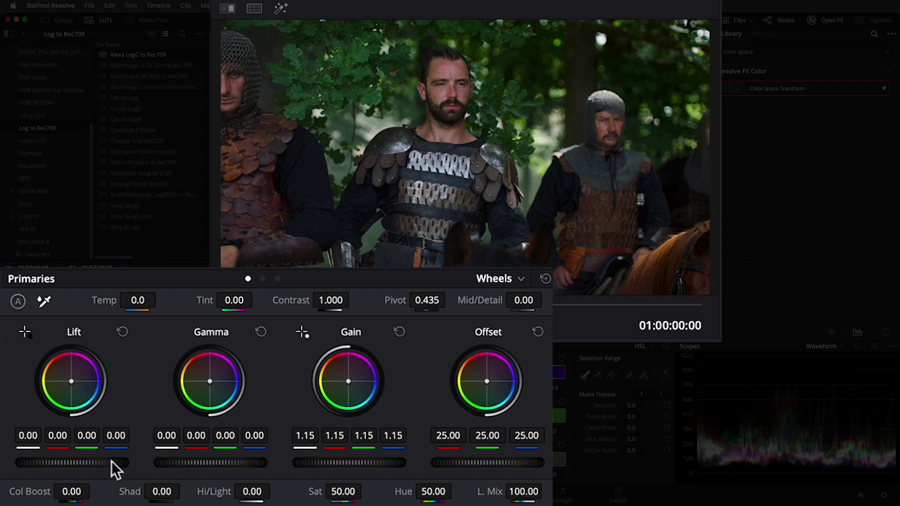
pyautogui.moveTo(112, 462); pyautogui.dragTo(104, 462)
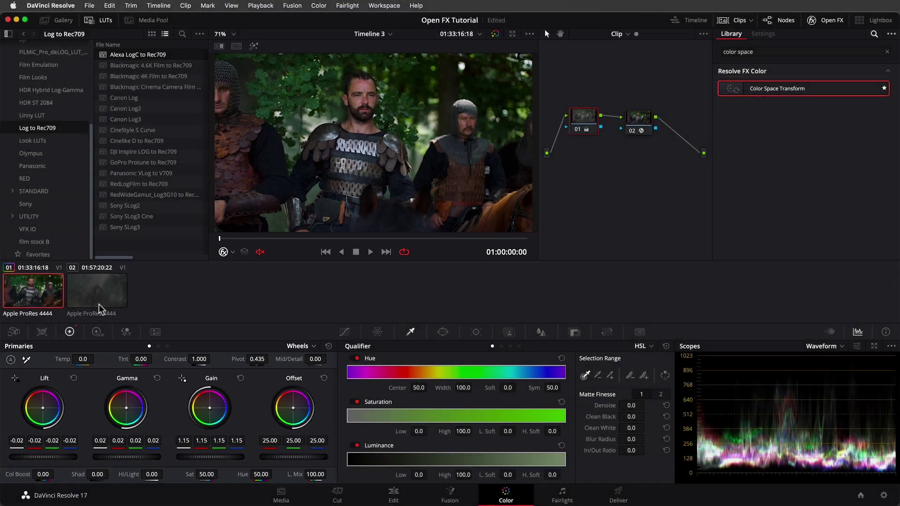
pyautogui.click(100, 298)
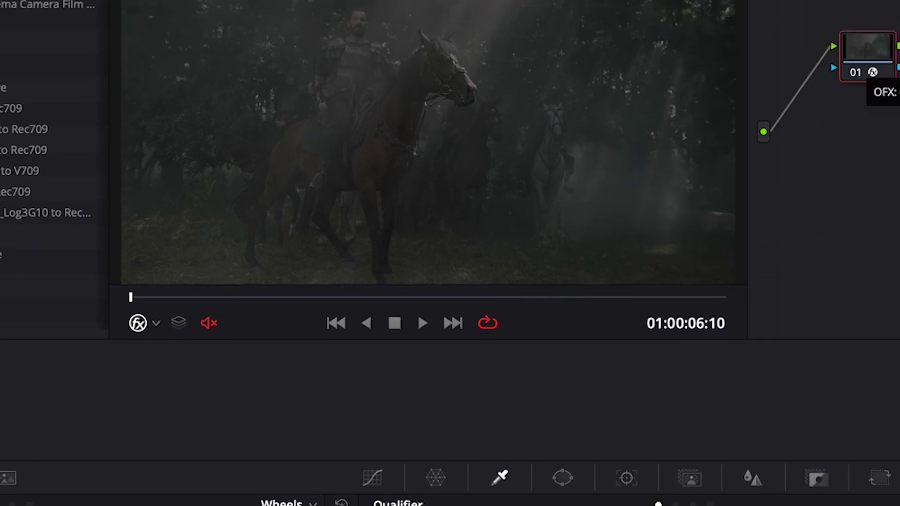
# Step: Set the horse clip's transform from REDWideGamutRGB / RED Log3G10 to ARRI Alexa / ARRI LogC output
pyautogui.click(885, 116)
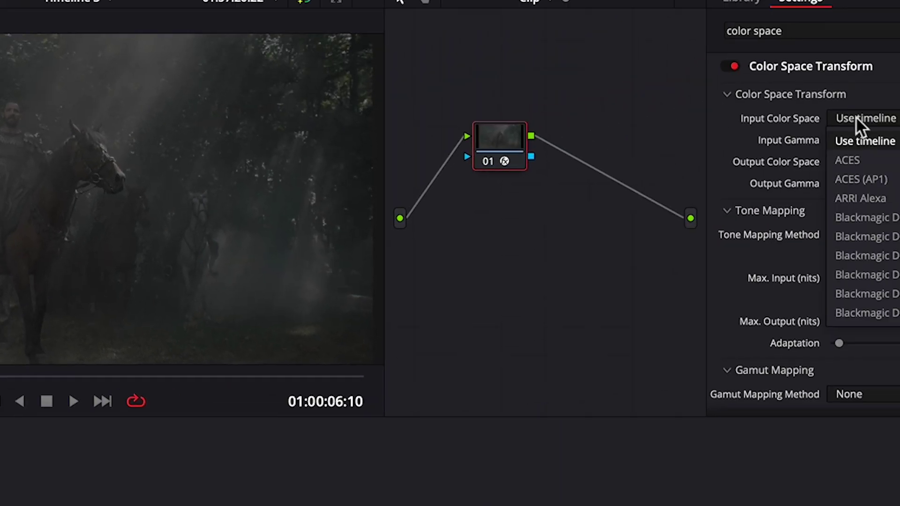
pyautogui.scroll(-5, 726, 201)
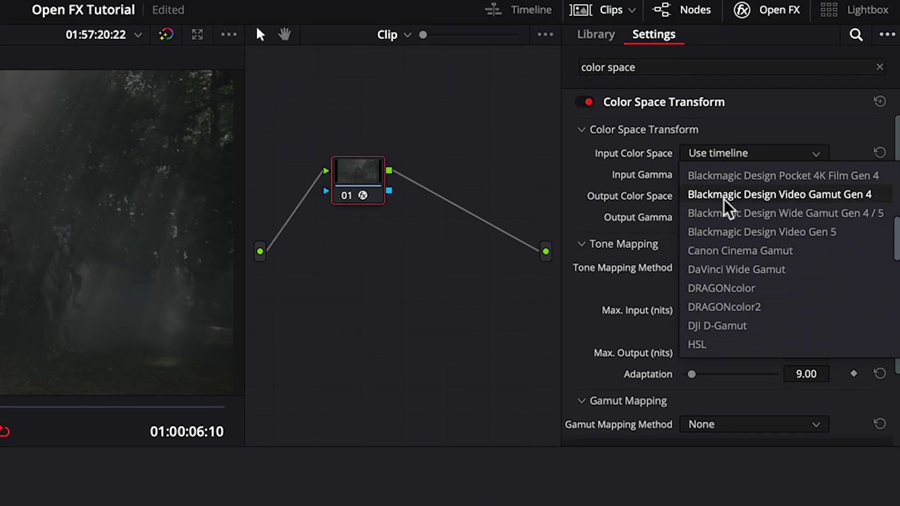
pyautogui.scroll(-7, 726, 205)
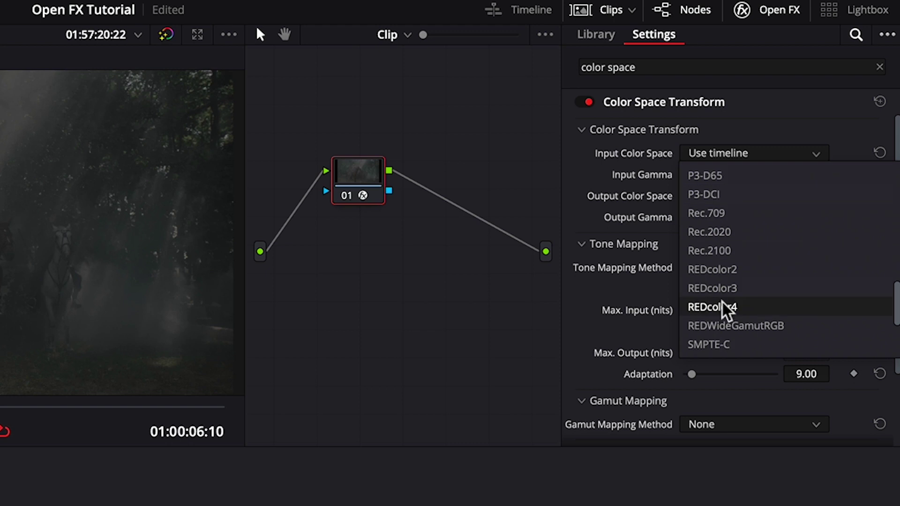
pyautogui.click(747, 327)
pyautogui.click(817, 176)
pyautogui.scroll(-10, 800, 265)
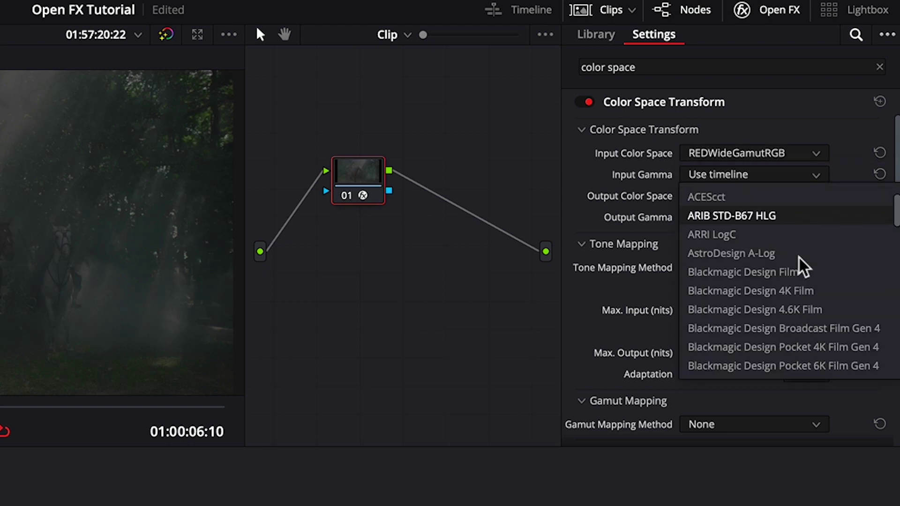
pyautogui.scroll(-3, 804, 266)
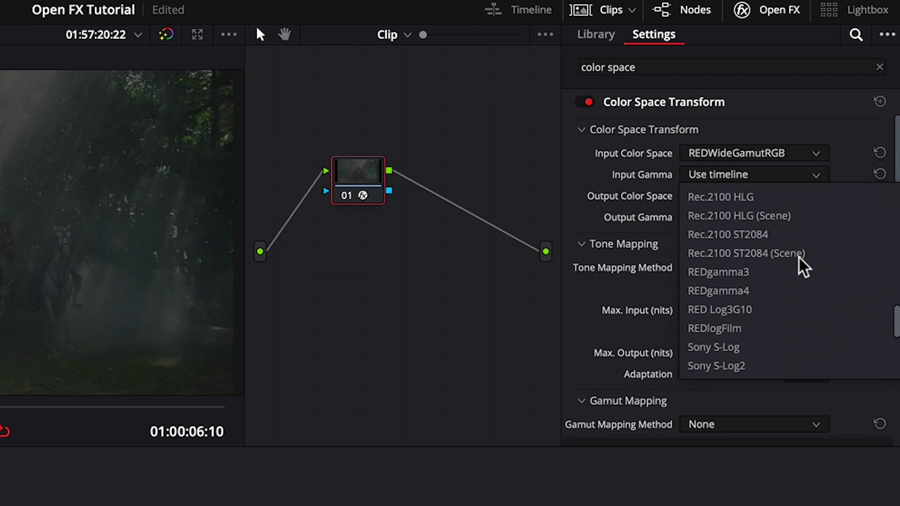
pyautogui.click(779, 312)
pyautogui.click(818, 197)
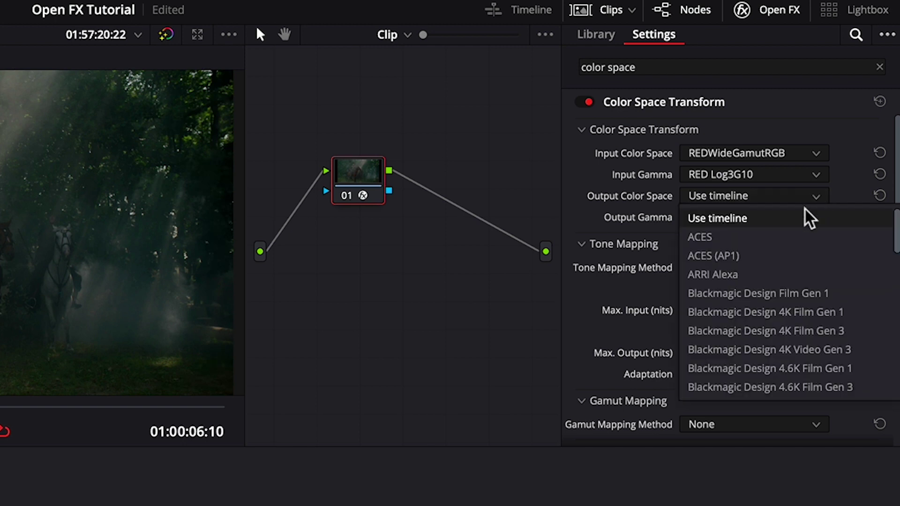
pyautogui.click(747, 275)
pyautogui.click(817, 218)
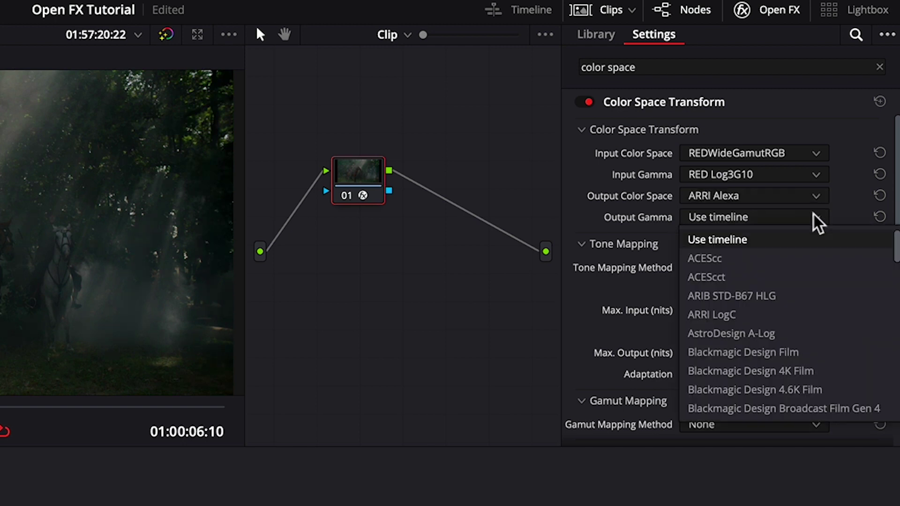
pyautogui.click(758, 315)
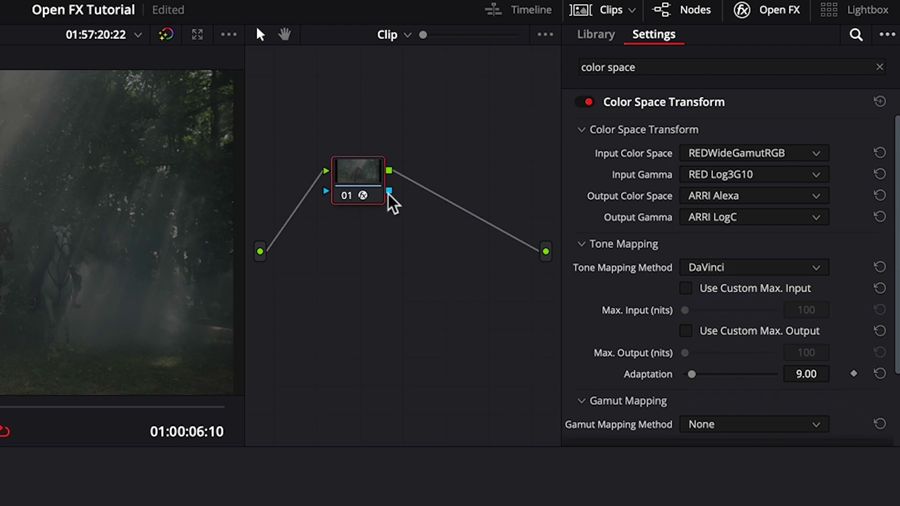
# Step: Add a serial node 02 with a Color Space Transform taking ARRI Alexa / ARRI LogC input
pyautogui.rightClick(357, 183)
pyautogui.moveTo(506, 267)
pyautogui.click(535, 275)
pyautogui.moveTo(592, 133); pyautogui.dragTo(481, 173)
pyautogui.click(699, 156)
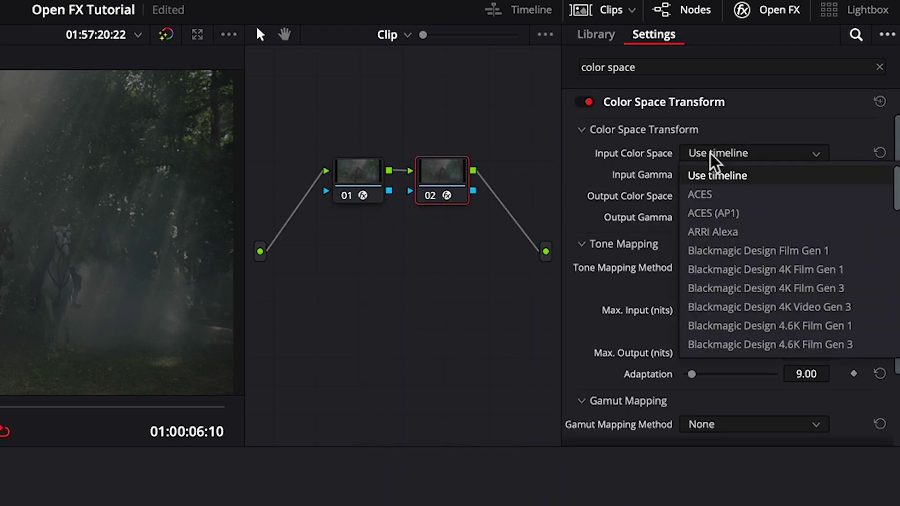
pyautogui.click(720, 234)
pyautogui.click(750, 175)
pyautogui.click(733, 271)
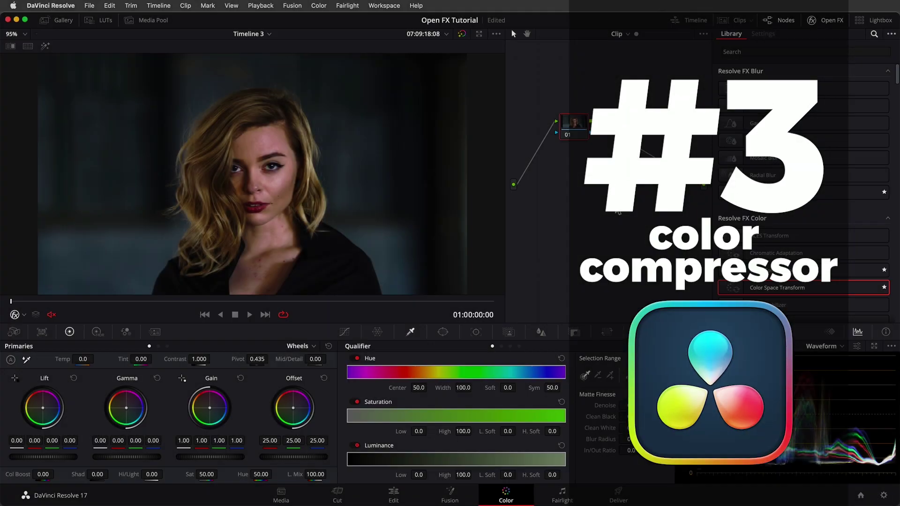
# Step: Apply Color Compressor to the portrait's node 01 and set its target colour to green
pyautogui.click(733, 52)
pyautogui.write('color compressor')
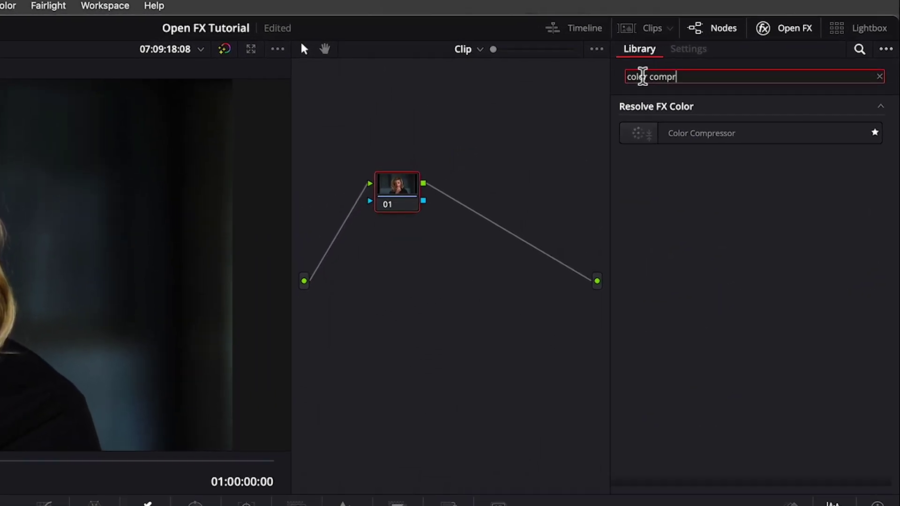
pyautogui.moveTo(643, 136); pyautogui.dragTo(407, 201)
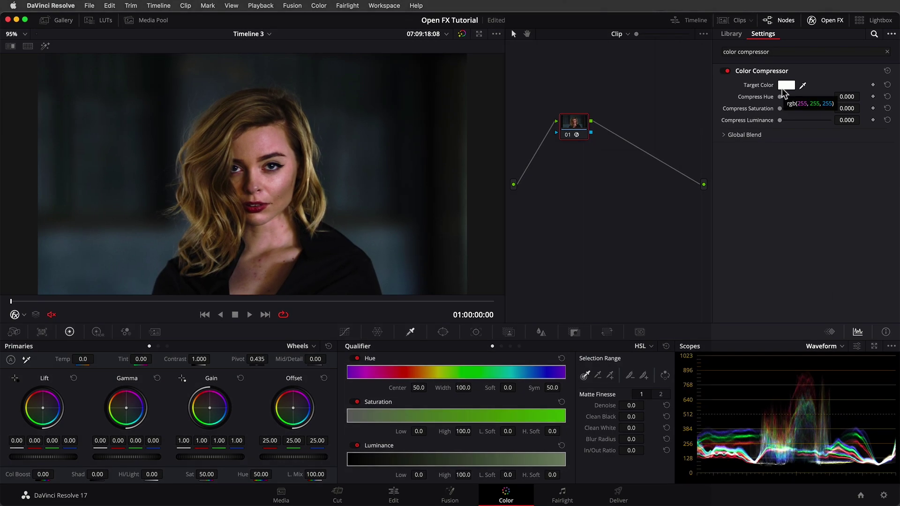
pyautogui.click(724, 128)
pyautogui.click(663, 403)
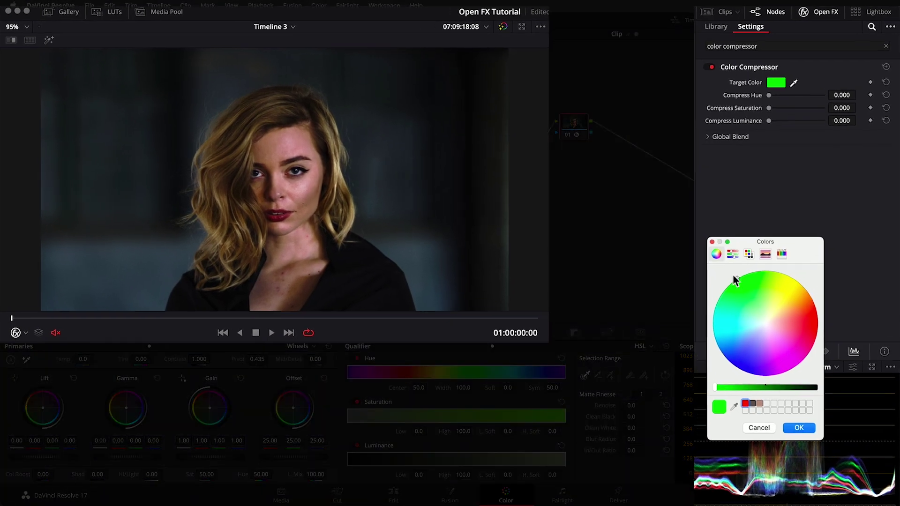
pyautogui.click(800, 425)
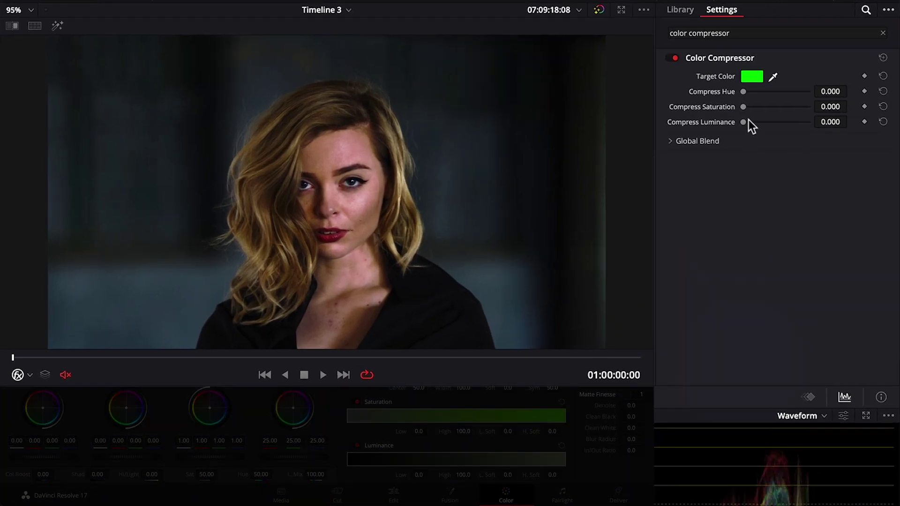
# Step: Preview Compress Hue, Saturation and Luminance at 1.000, then reset the effect to defaults
pyautogui.moveTo(756, 98); pyautogui.dragTo(805, 100)
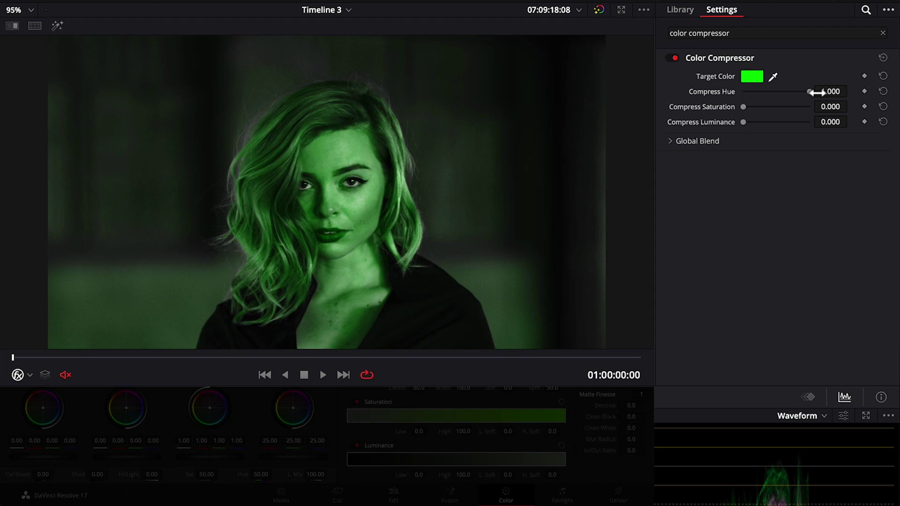
pyautogui.moveTo(744, 108); pyautogui.dragTo(814, 112)
pyautogui.moveTo(746, 125); pyautogui.dragTo(823, 127)
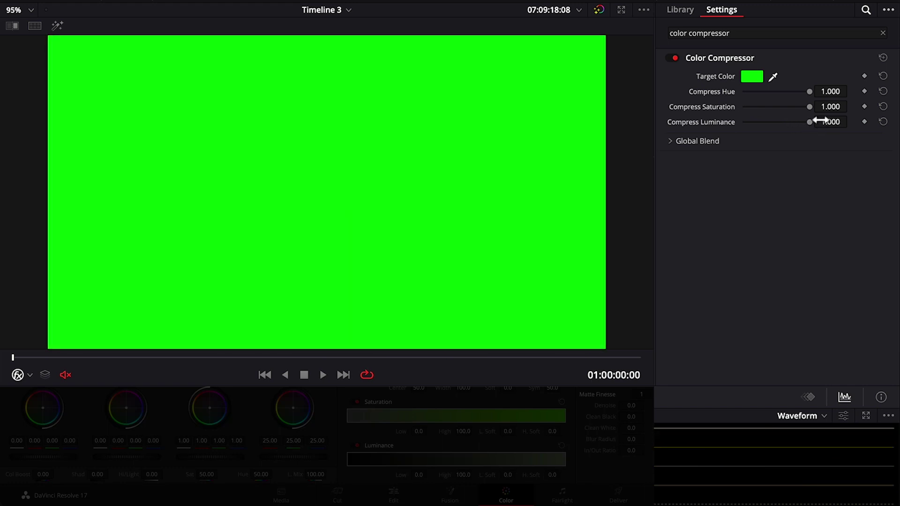
pyautogui.click(884, 58)
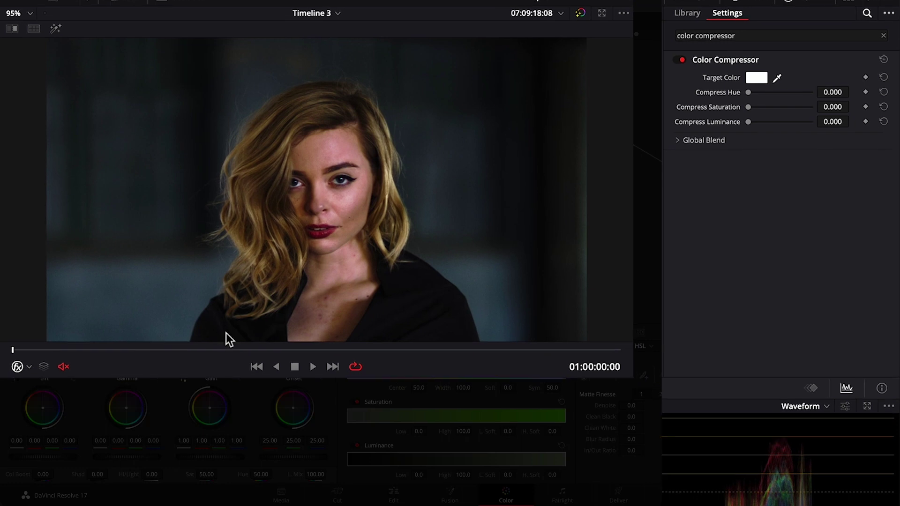
# Step: Switch the viewer overlay to Qualifier and sample the face's skin, briefly previewing the selection
pyautogui.click(18, 375)
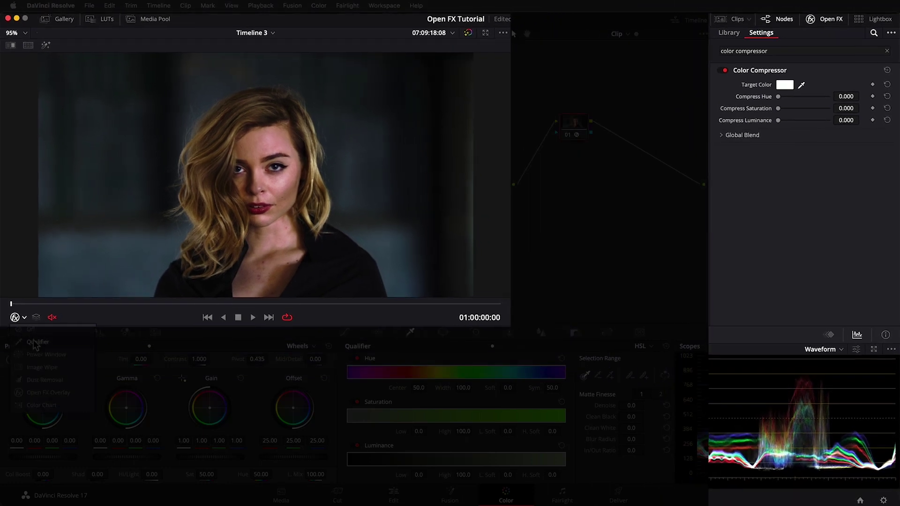
pyautogui.click(35, 345)
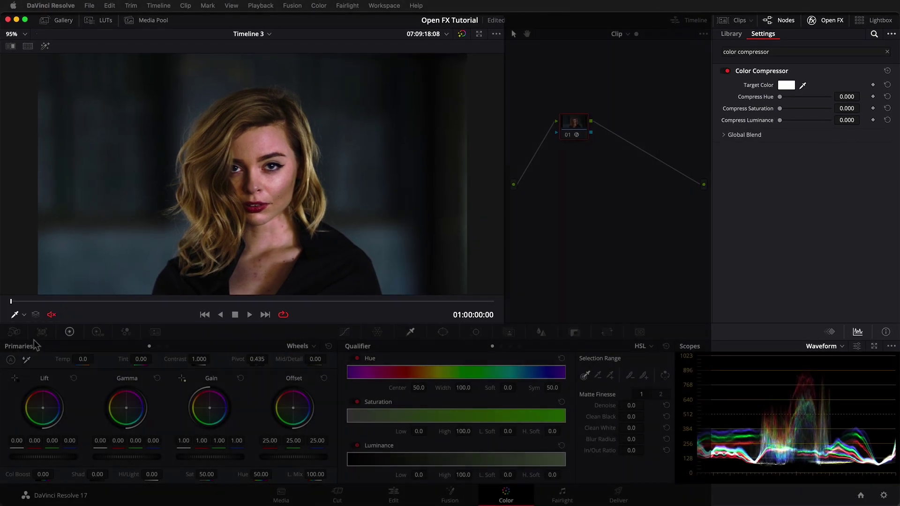
pyautogui.click(254, 143)
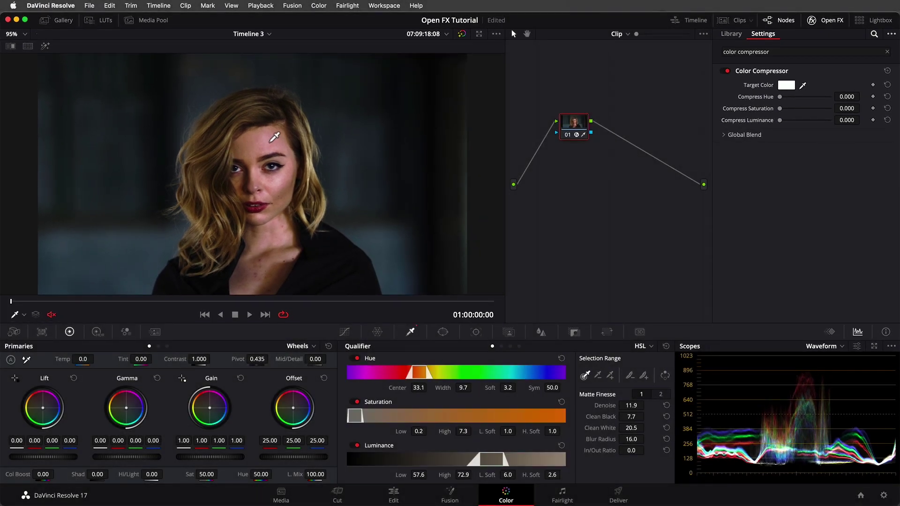
pyautogui.click(45, 47)
pyautogui.click(45, 46)
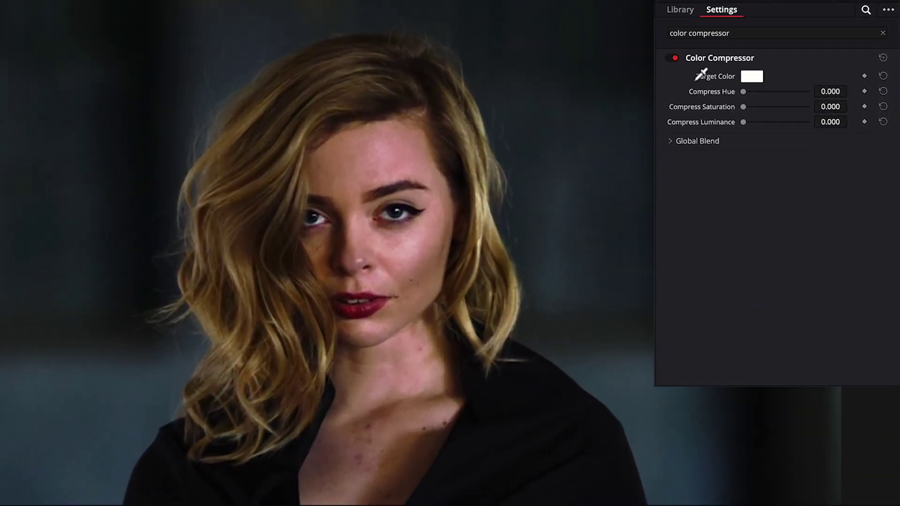
# Step: Sample the skin as Target Color and set Compress Hue 0.495 and Saturation 0.110
pyautogui.click(899, 71)
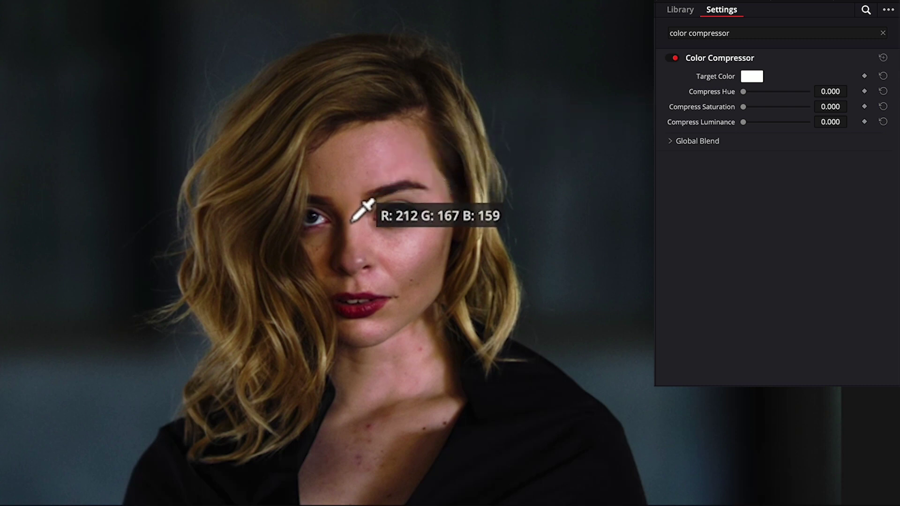
pyautogui.click(365, 209)
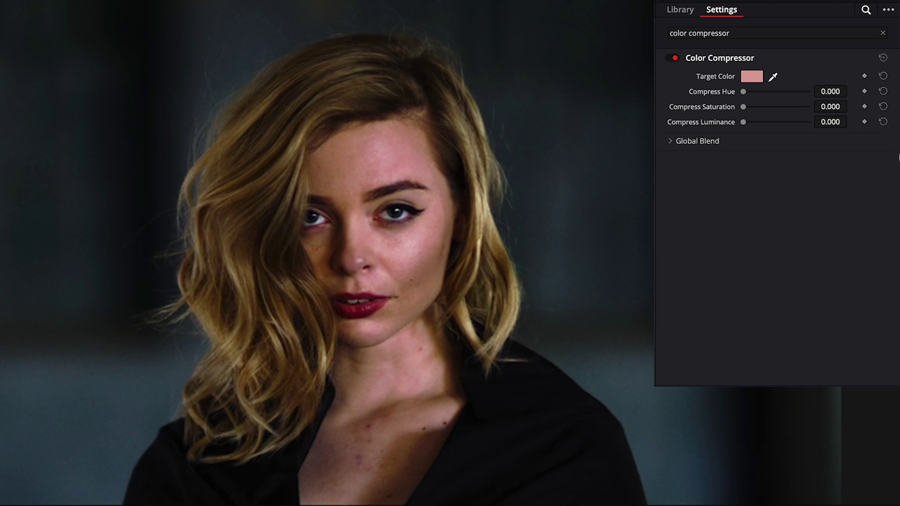
pyautogui.moveTo(744, 92); pyautogui.dragTo(781, 93)
pyautogui.moveTo(745, 106); pyautogui.dragTo(753, 122)
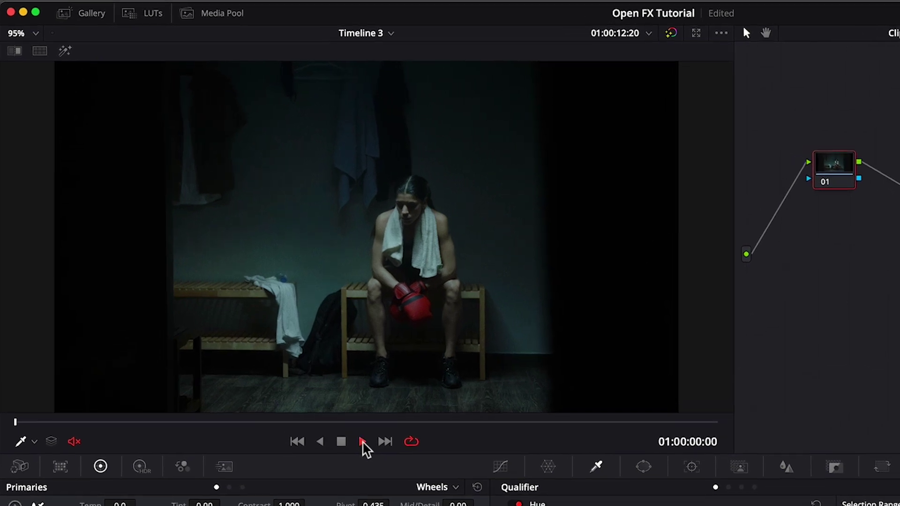
# Step: Watch the boxer clip's flicker, apply Deflicker to node 01 in Fluoro Light mode, and replay it
pyautogui.click(317, 390)
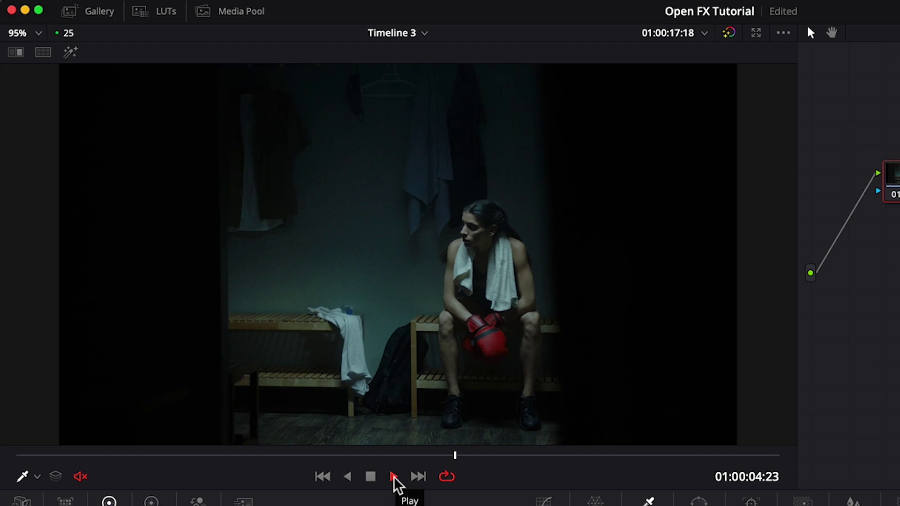
pyautogui.click(370, 477)
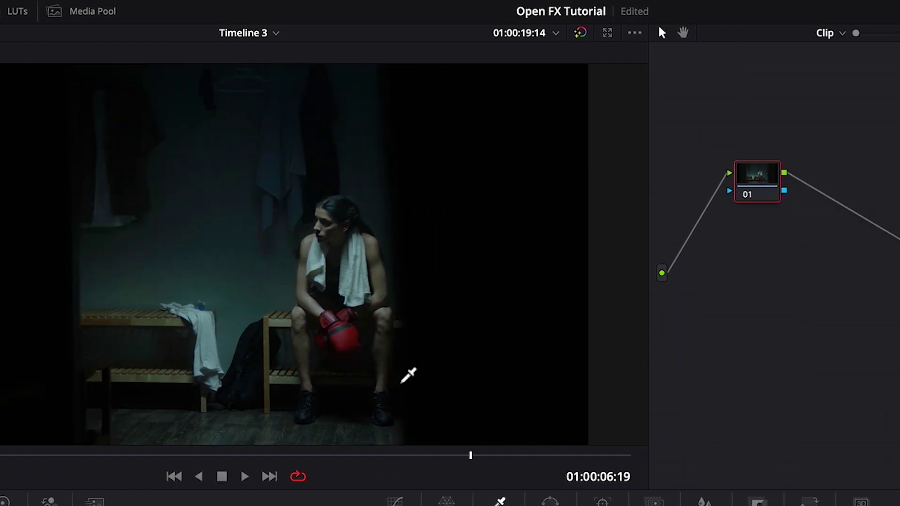
pyautogui.click(634, 62)
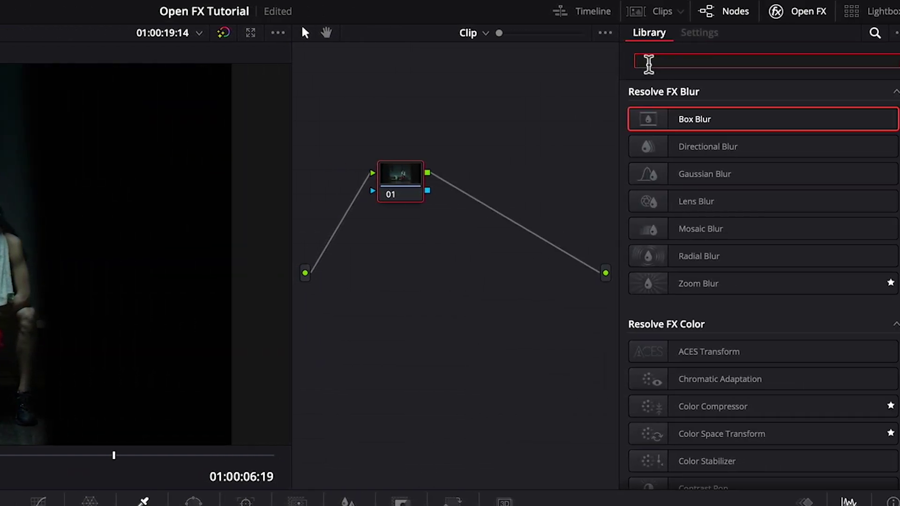
pyautogui.write('defl')
pyautogui.moveTo(680, 119); pyautogui.dragTo(390, 179)
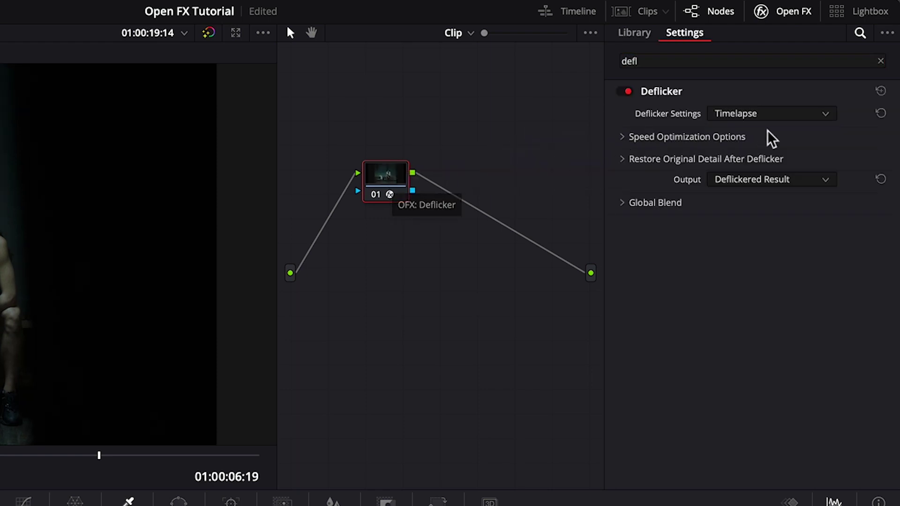
pyautogui.click(825, 116)
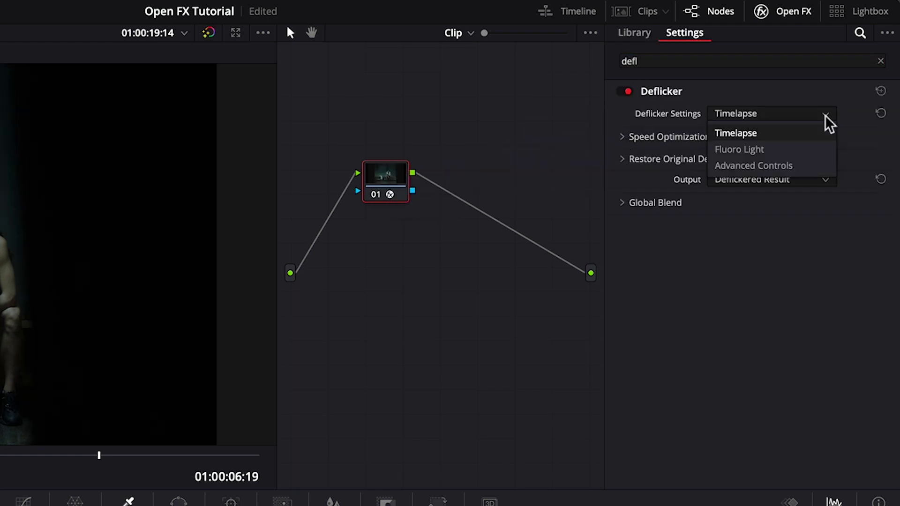
pyautogui.click(814, 150)
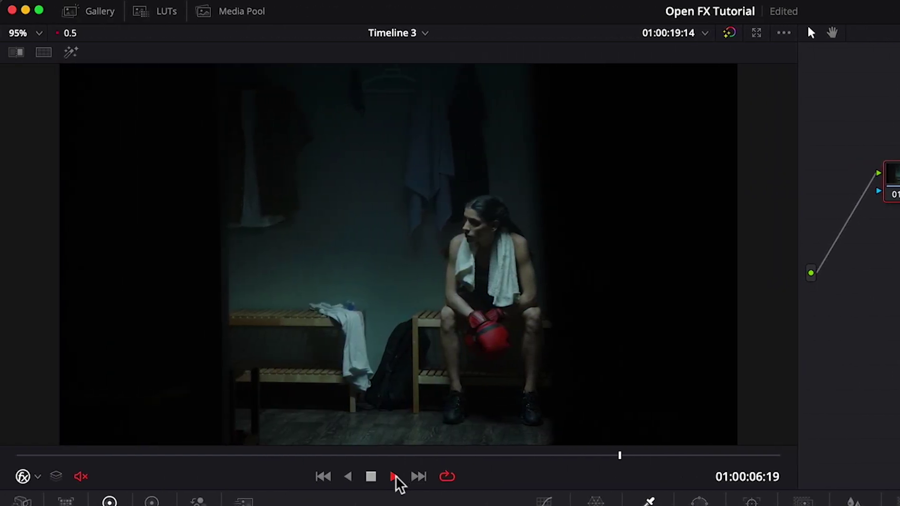
pyautogui.click(202, 479)
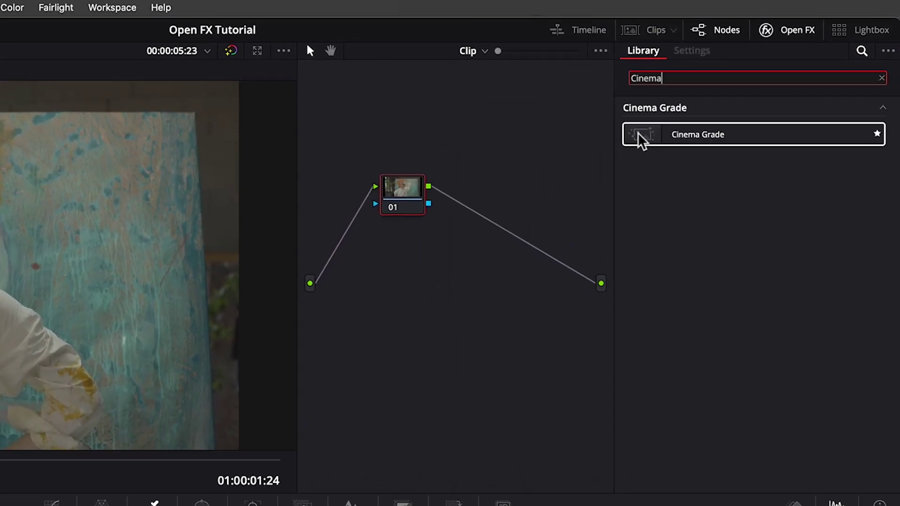
# Step: Drop Cinema Grade onto the painter clip's node 01 and open its full grading window
pyautogui.moveTo(637, 132); pyautogui.dragTo(401, 195)
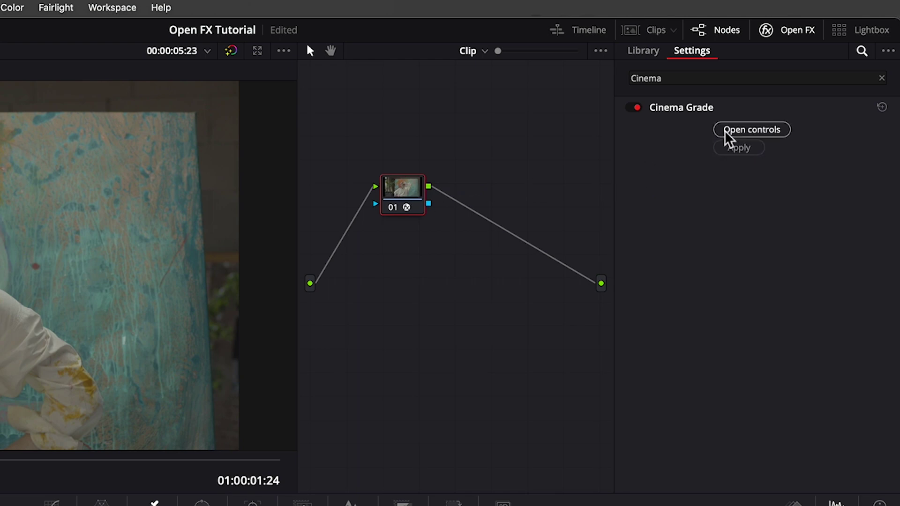
pyautogui.click(725, 130)
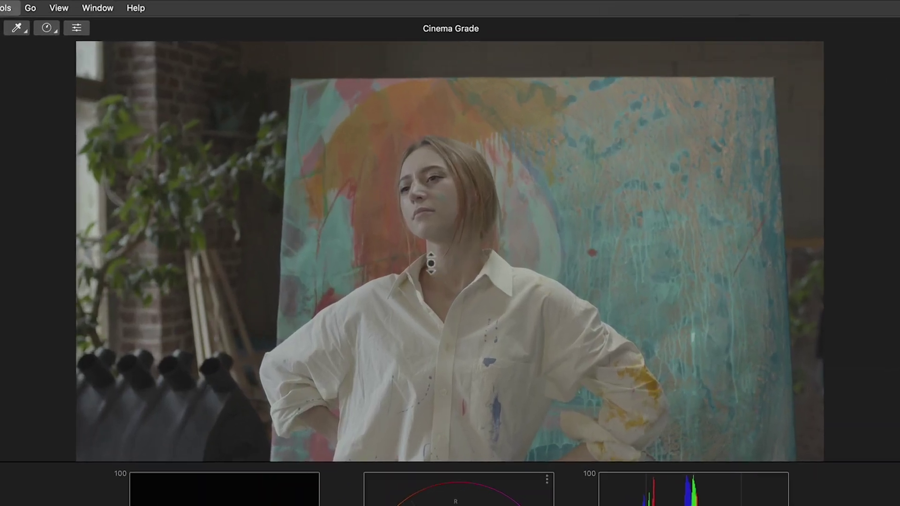
# Step: Darken the shot and add contrast, checking tone with sample points in False Color view
pyautogui.moveTo(429, 225); pyautogui.dragTo(468, 199)
pyautogui.click(218, 369)
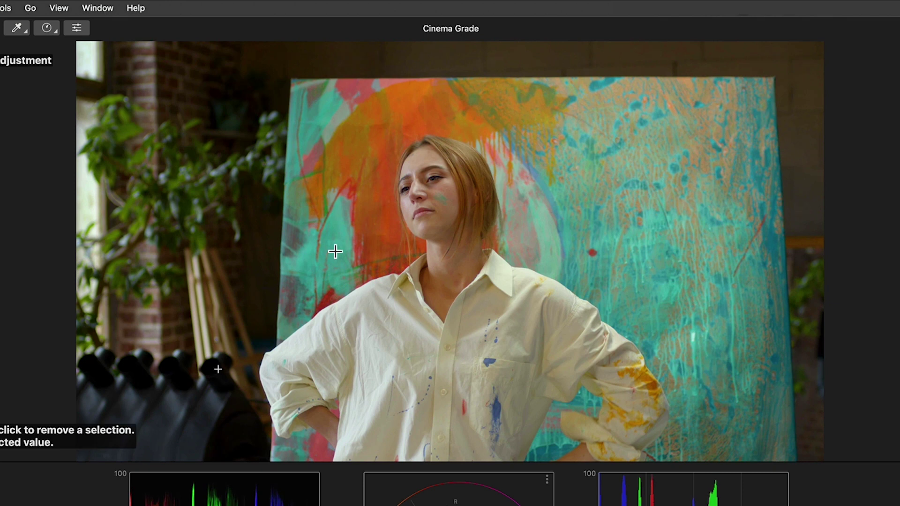
pyautogui.moveTo(444, 201)
pyautogui.mouseDown()
pyautogui.moveTo(445, 215)
pyautogui.moveTo(443, 203)
pyautogui.mouseUp()
pyautogui.click(59, 8)
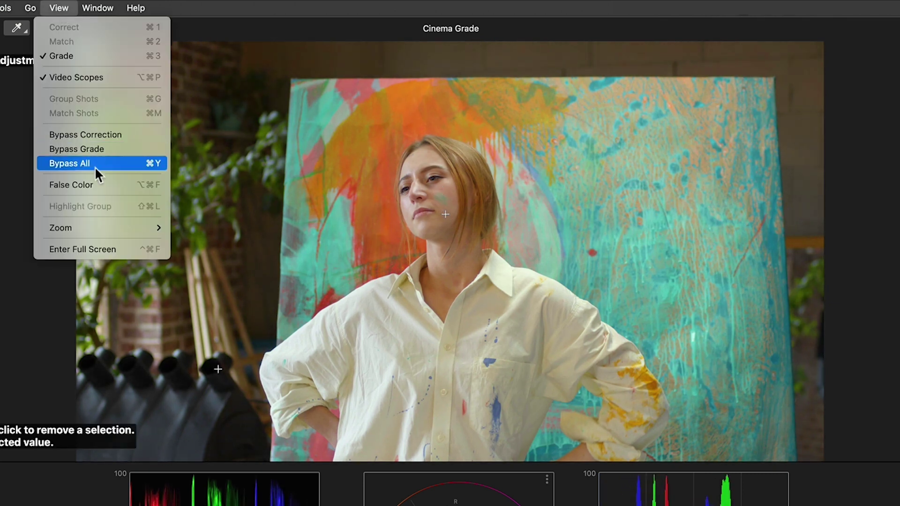
pyautogui.click(100, 183)
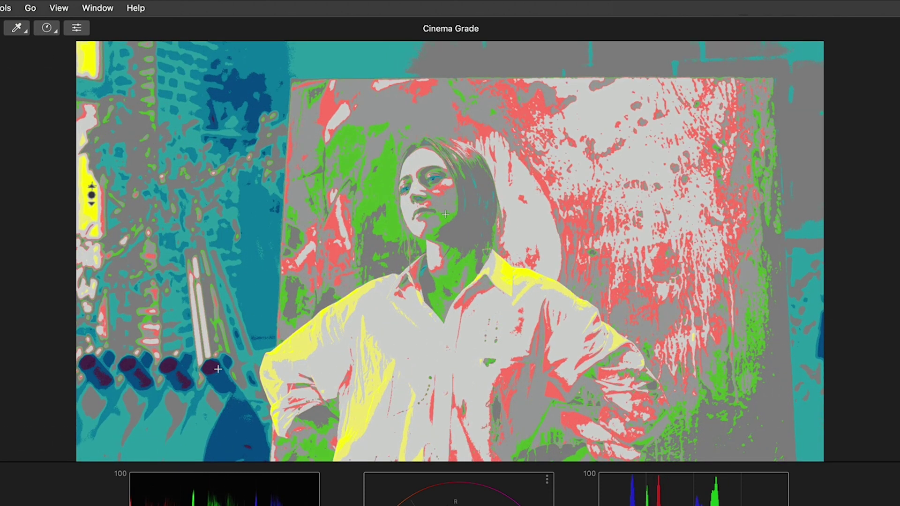
pyautogui.click(92, 186)
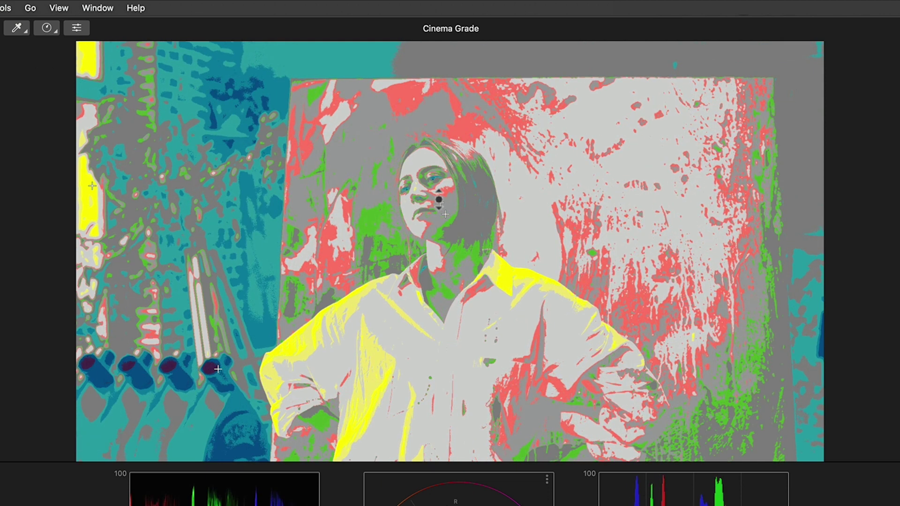
pyautogui.click(218, 369)
# Step: Turn False Color off and shift the canvas's teal paint to a deep, saturated blue
pyautogui.click(60, 8)
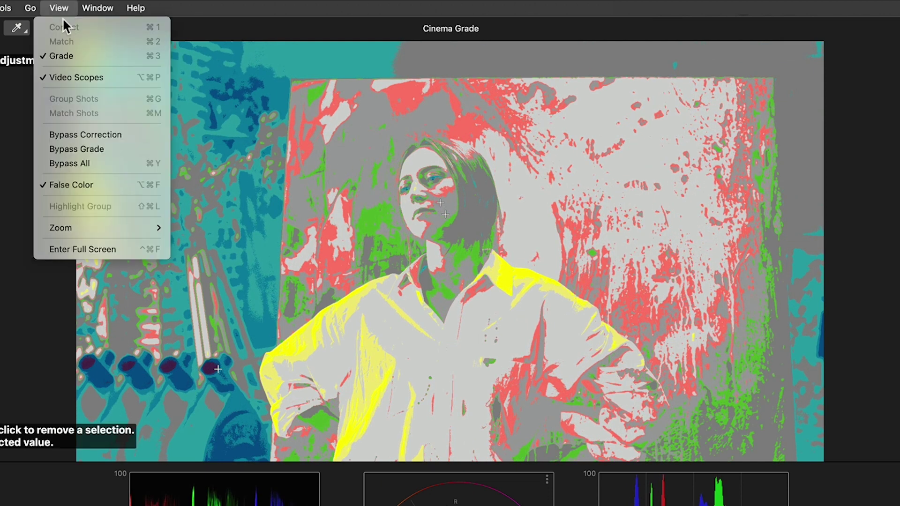
pyautogui.click(87, 184)
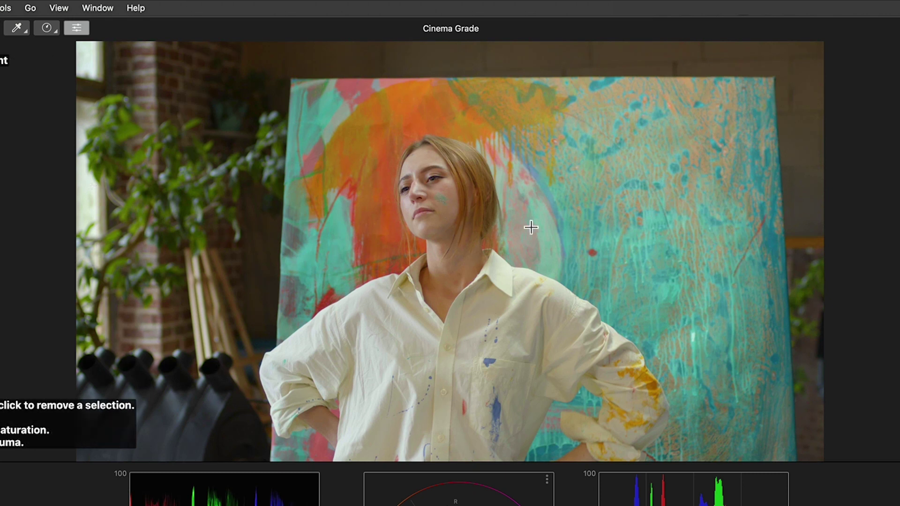
pyautogui.moveTo(545, 230)
pyautogui.mouseDown()
pyautogui.moveTo(544, 208)
pyautogui.moveTo(547, 317)
pyautogui.mouseUp()
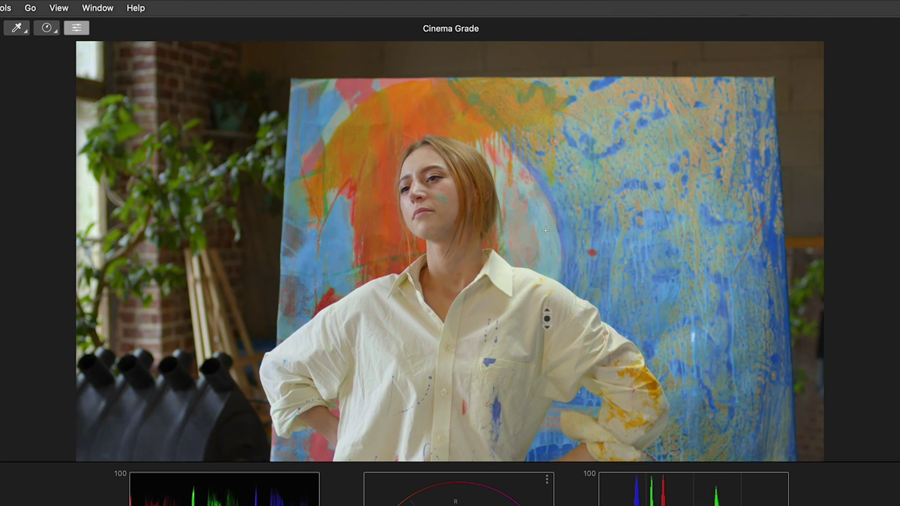
pyautogui.moveTo(546, 231); pyautogui.dragTo(547, 304)
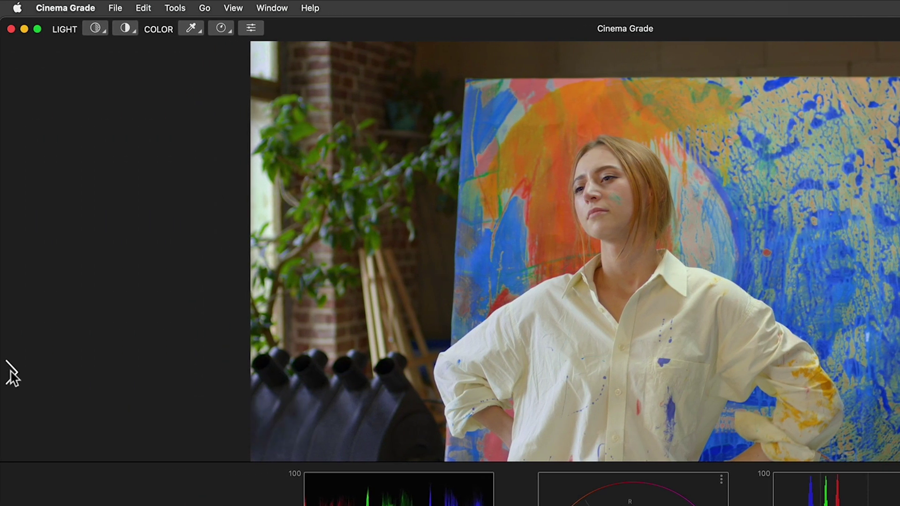
# Step: Pick the Fuji Eterna 8563 look from Film Stock Emulation in Cinema Grade's LOOKS browser
pyautogui.moveTo(9, 370)
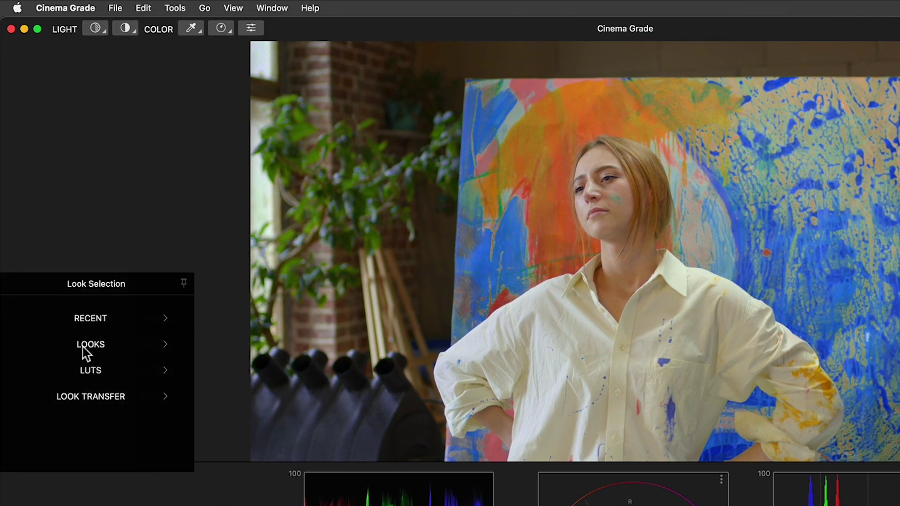
pyautogui.click(80, 349)
pyautogui.scroll(-8, 397, 348)
pyautogui.scroll(-15, 347, 308)
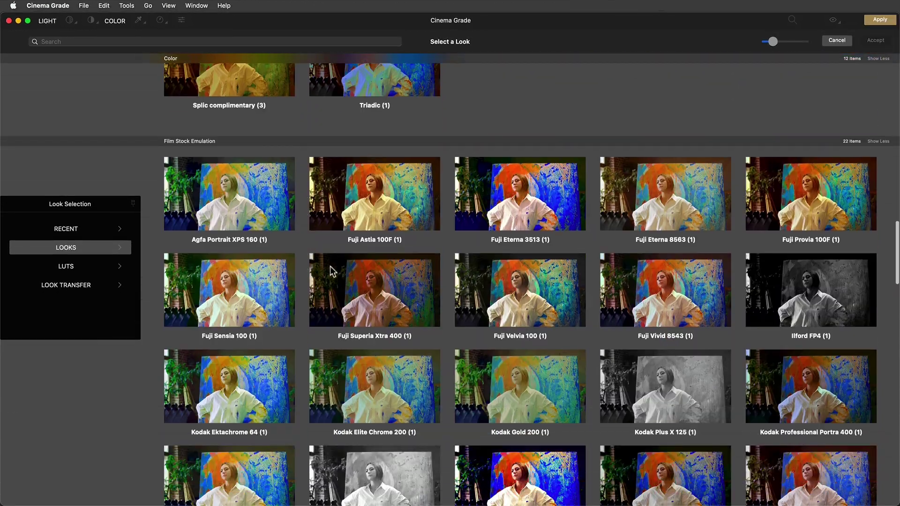
pyautogui.click(658, 205)
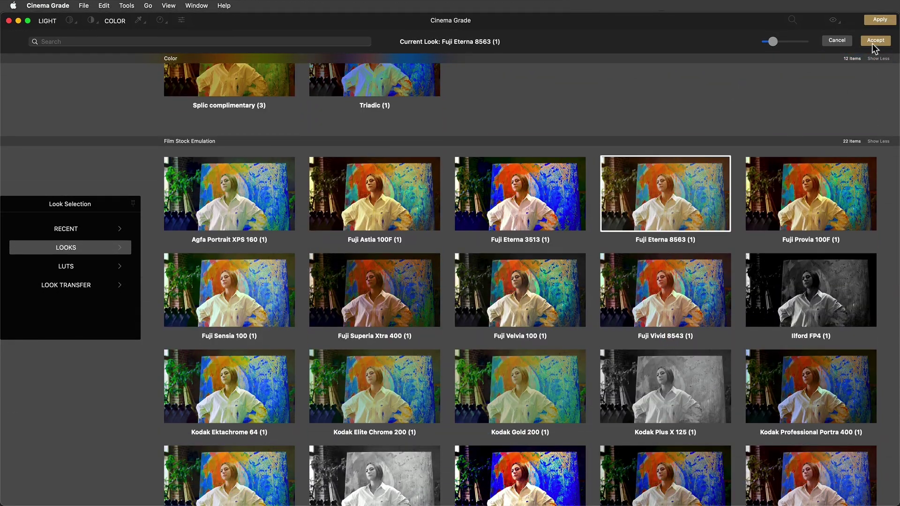